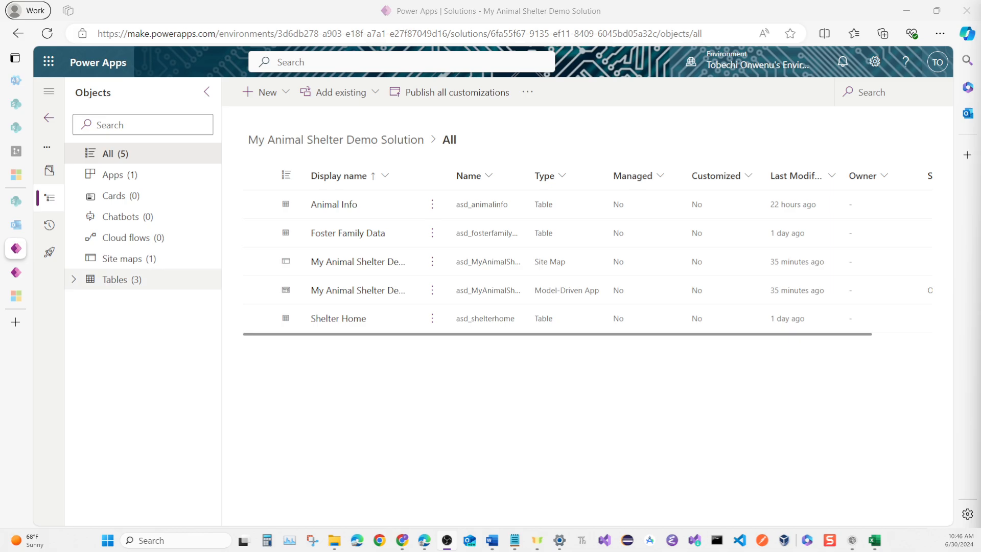
# Open the Shelter Home table from the solution's tables and bring up its table properties for editing
pyautogui.click(122, 279)
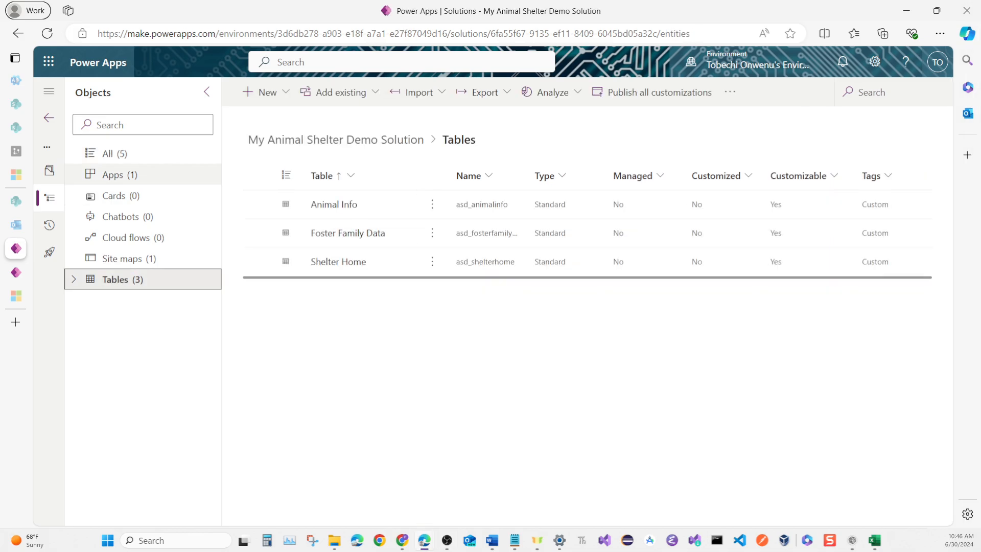
pyautogui.click(116, 154)
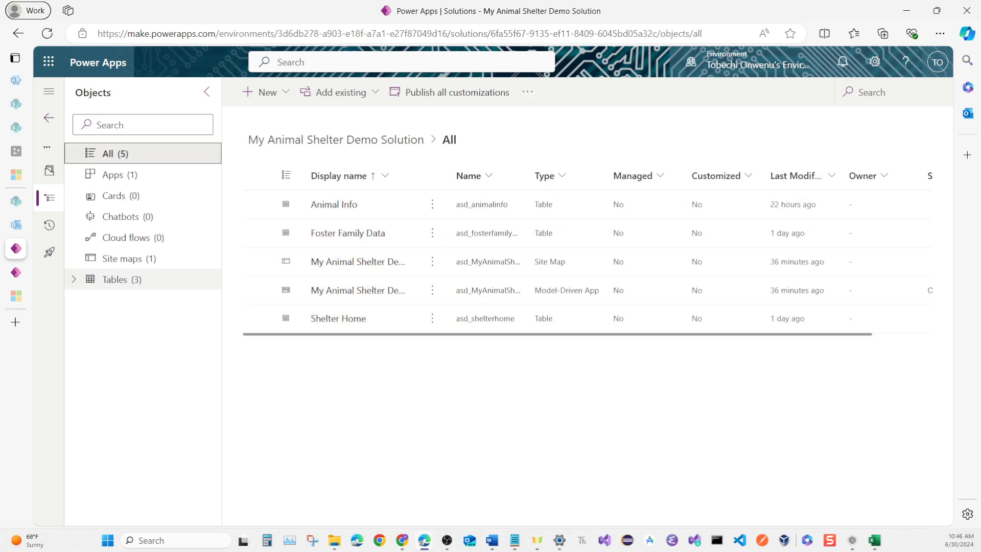
pyautogui.click(122, 280)
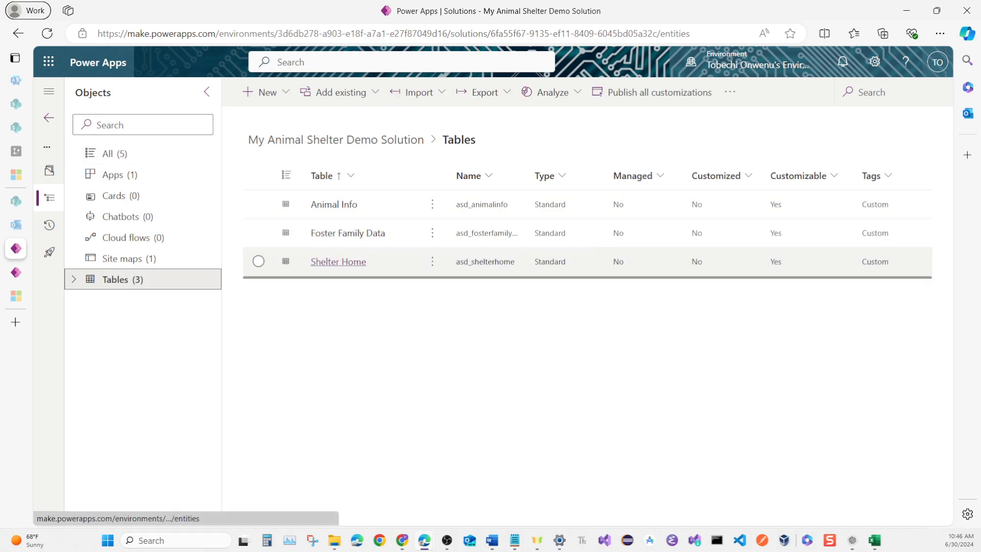
pyautogui.click(338, 262)
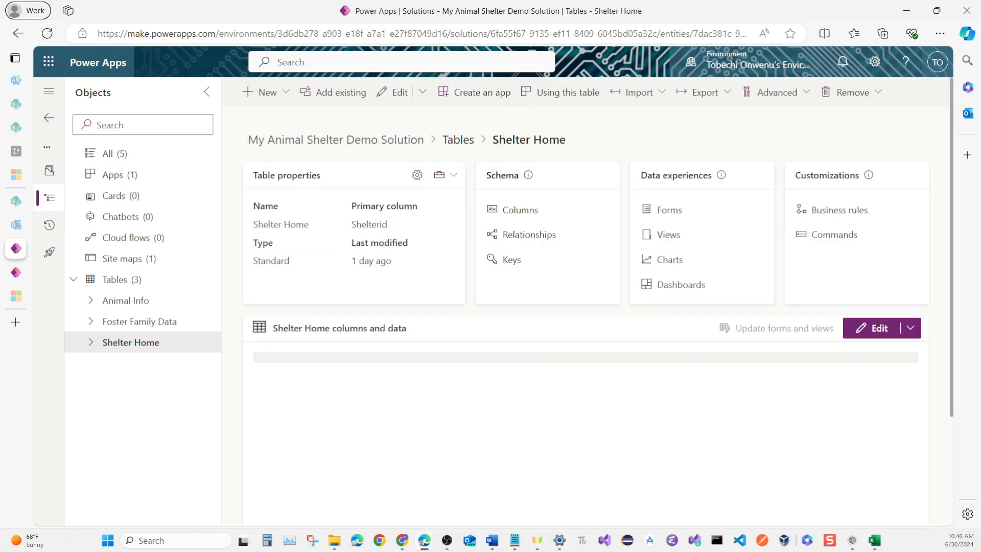
pyautogui.click(417, 175)
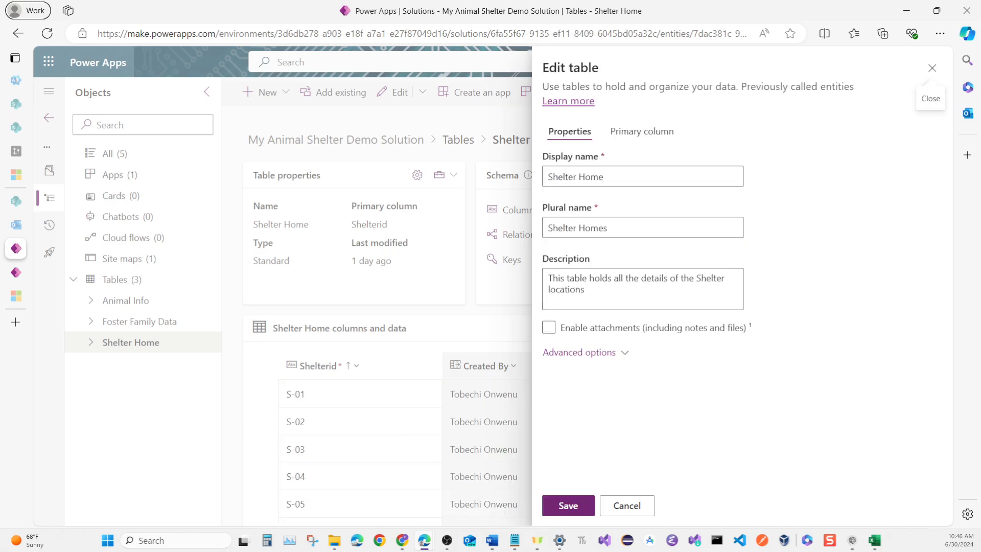
# Set the Shelter Home table image to AnalysisResult.svg in the advanced options and save the table
pyautogui.click(585, 353)
pyautogui.scroll(-1, 642, 352)
pyautogui.scroll(-5, 643, 353)
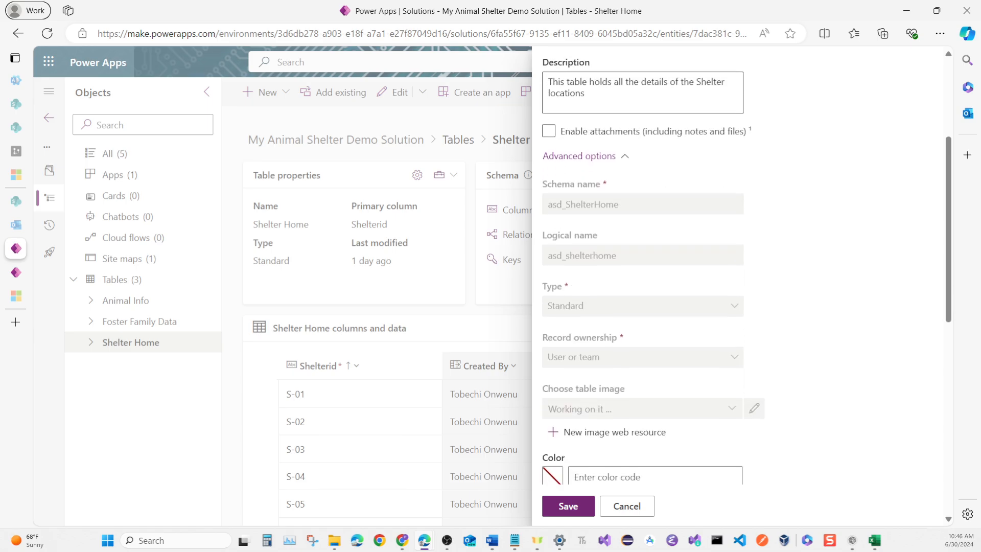
pyautogui.scroll(-1, 642, 352)
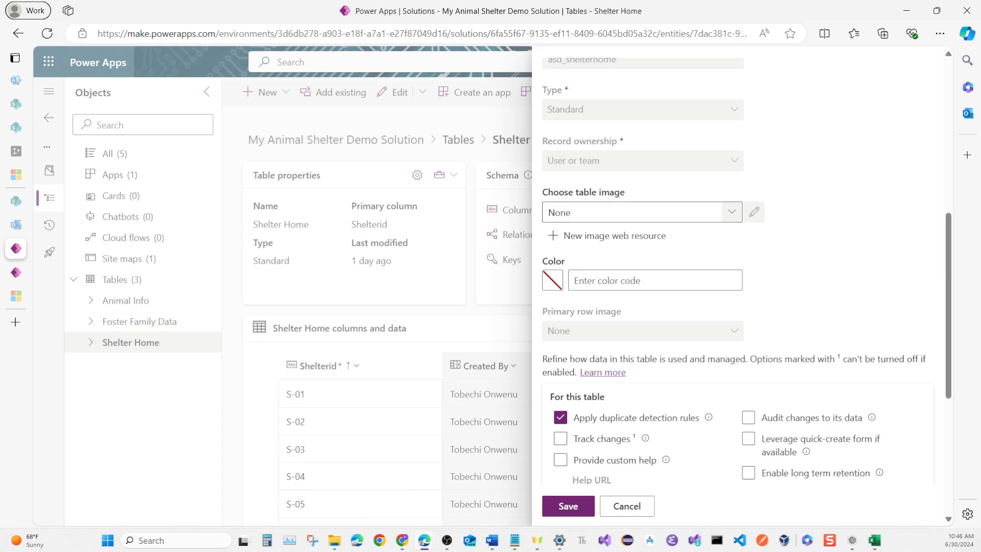
pyautogui.click(732, 212)
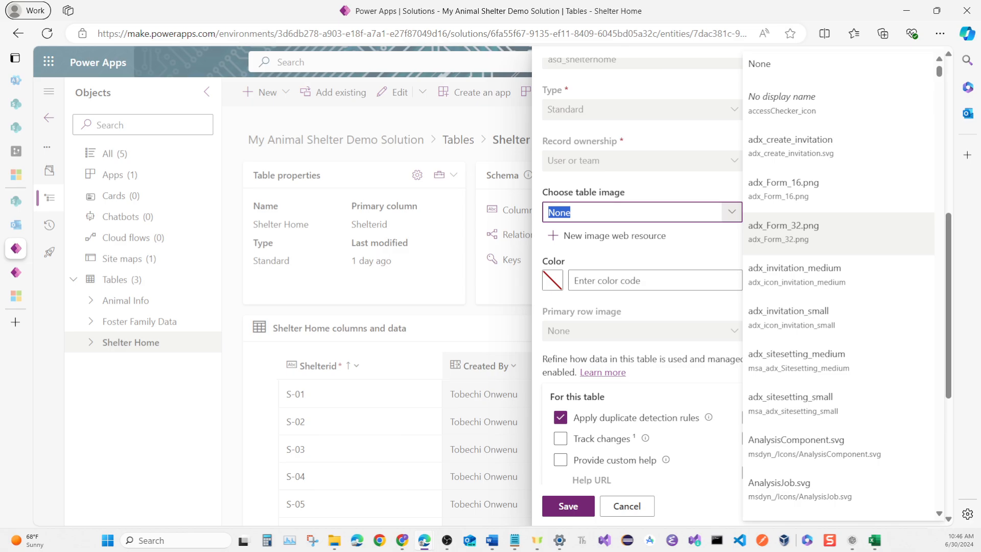
pyautogui.scroll(-3, 838, 254)
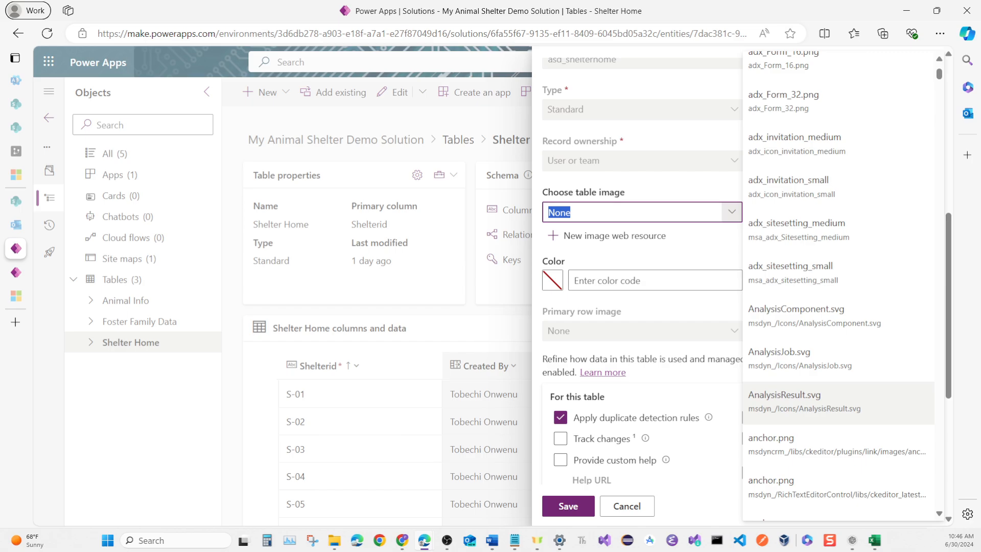
pyautogui.click(797, 402)
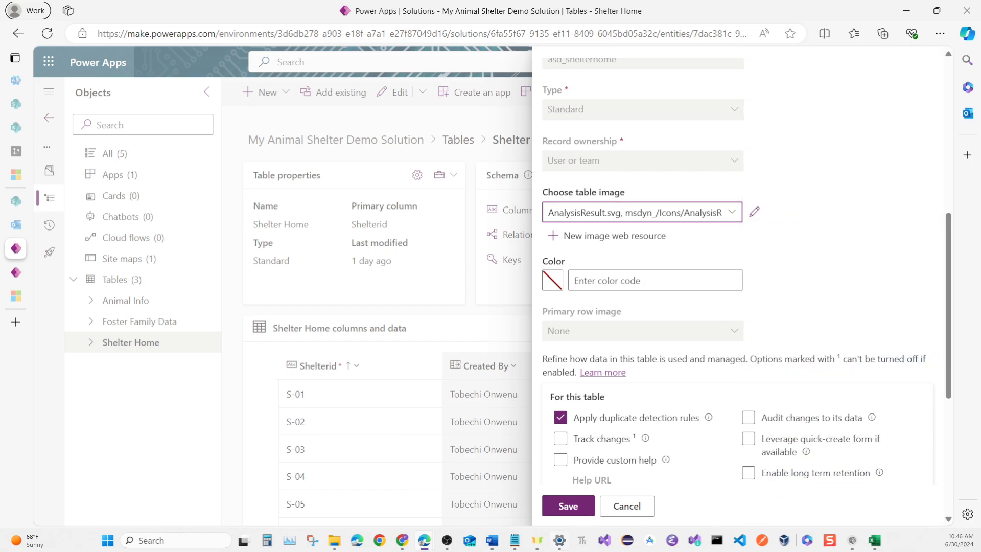
pyautogui.moveTo(560, 540)
pyautogui.click(568, 505)
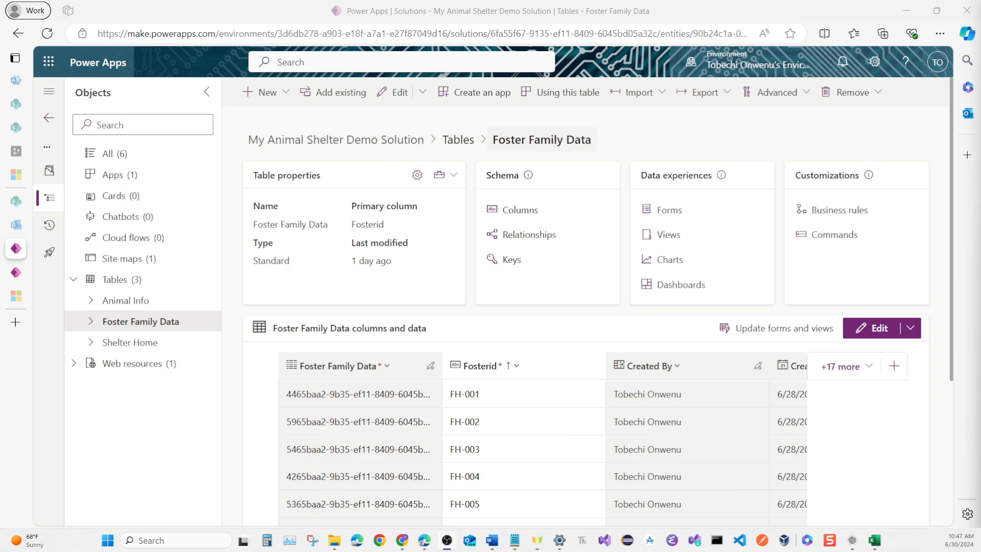
# Edit the Foster Family Data table's properties, set its table image to App List Icon (cat_applist_icon), and save
pyautogui.click(417, 175)
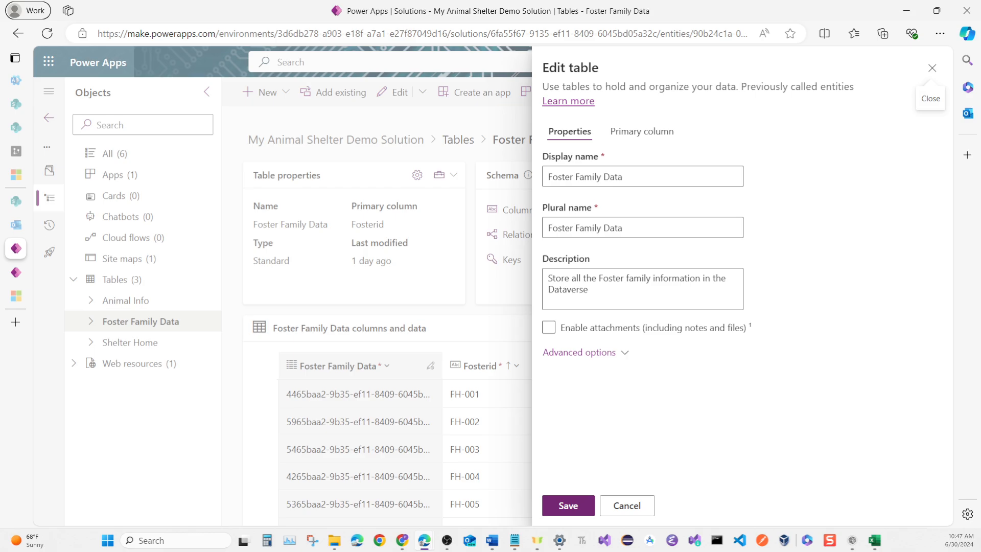
pyautogui.click(585, 353)
pyautogui.scroll(-5, 613, 353)
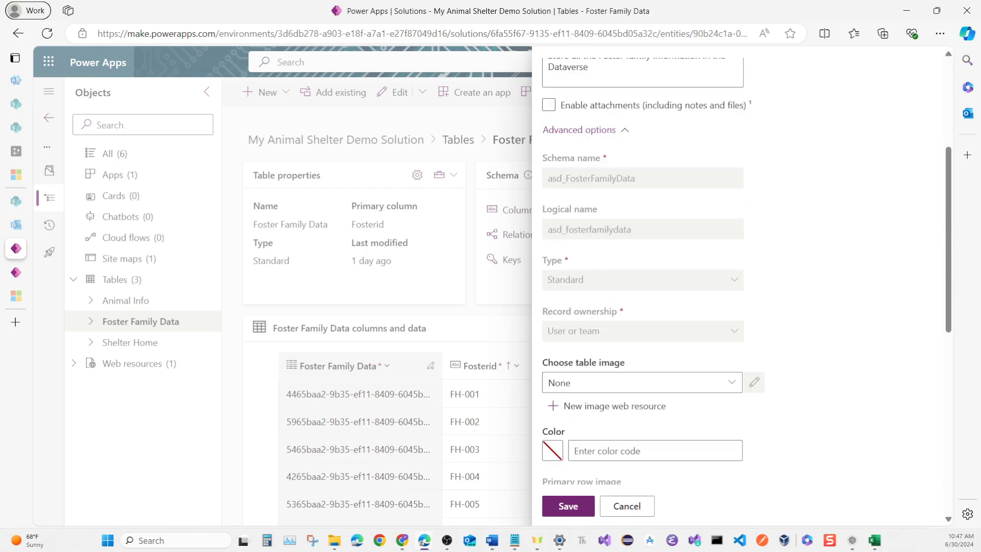
pyautogui.scroll(-1, 741, 286)
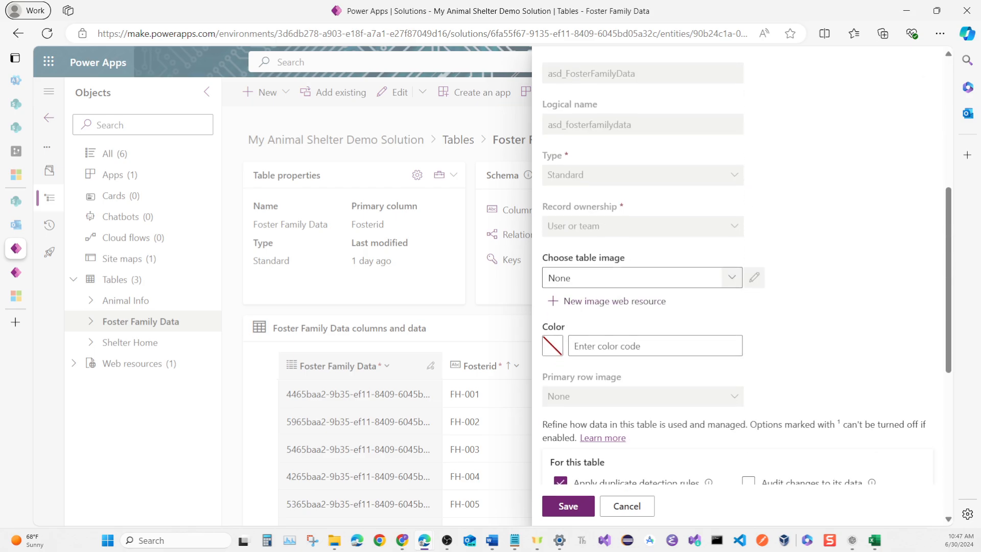
pyautogui.click(732, 277)
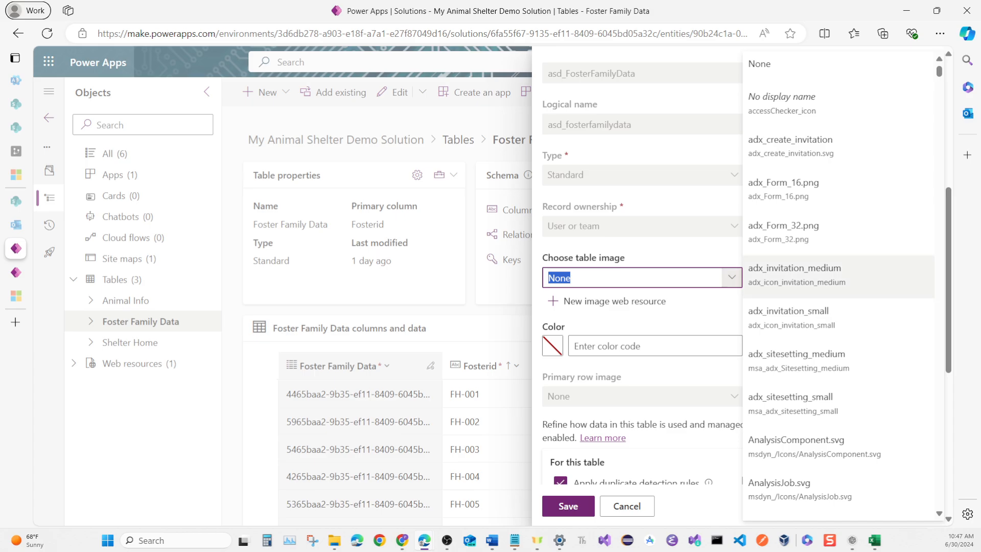
pyautogui.scroll(-5, 837, 286)
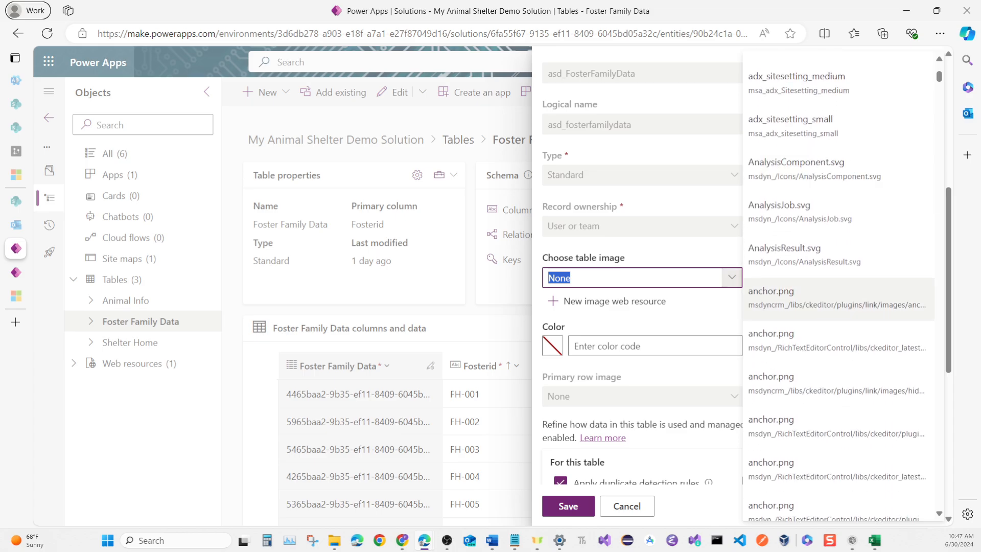
pyautogui.scroll(-6, 837, 286)
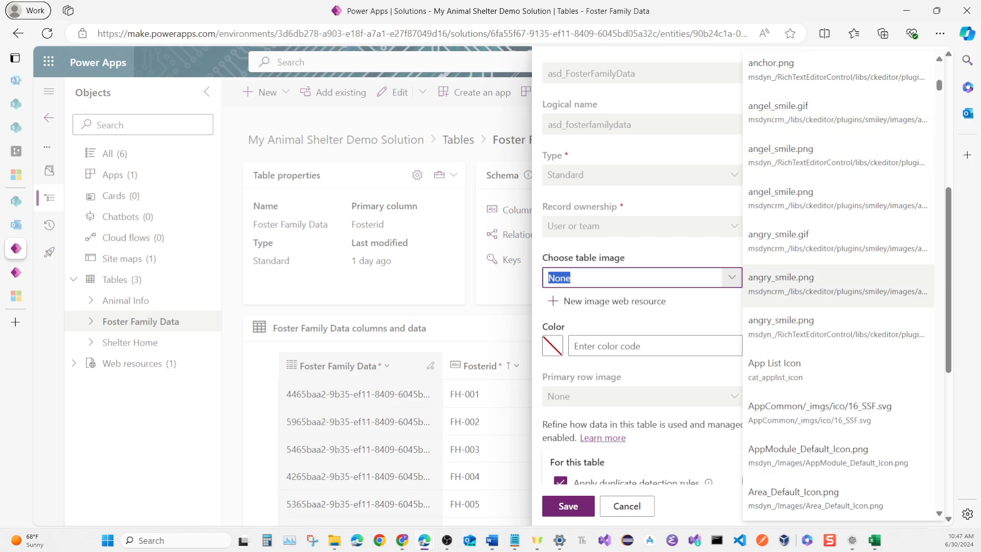
pyautogui.scroll(-2, 837, 286)
pyautogui.click(805, 240)
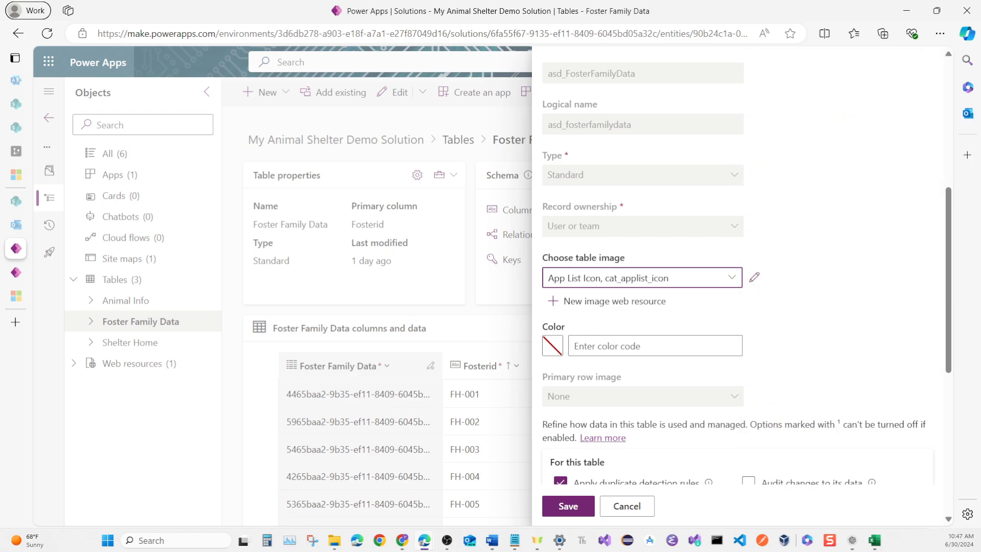
pyautogui.click(568, 506)
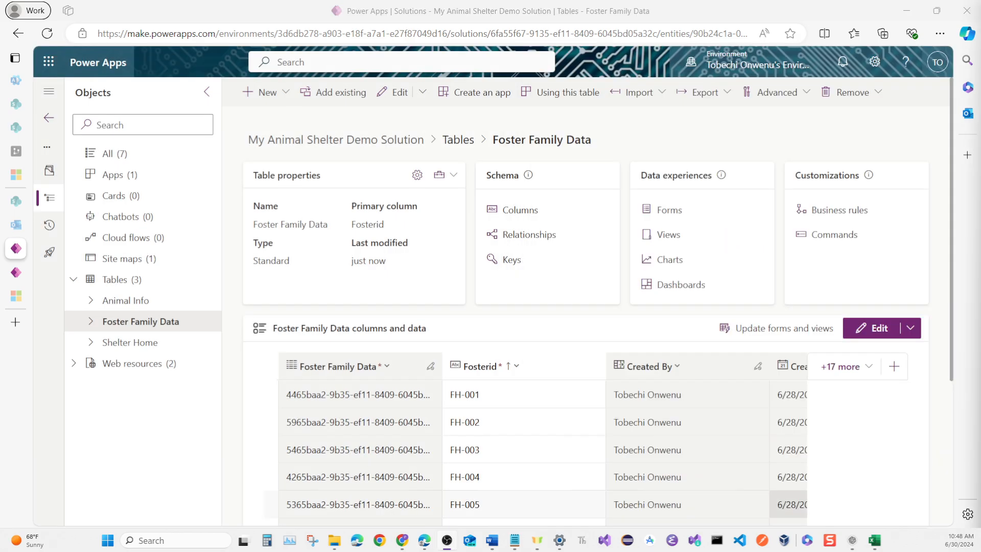
# Edit the Animal Info table's properties, set its table image to Product Icon (sample_product_icon), and save
pyautogui.click(125, 300)
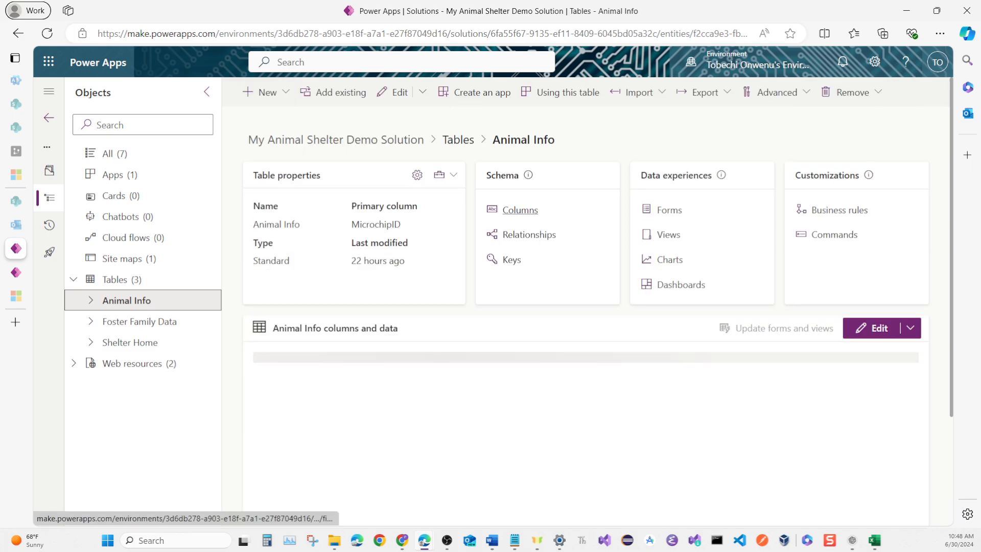
pyautogui.click(417, 175)
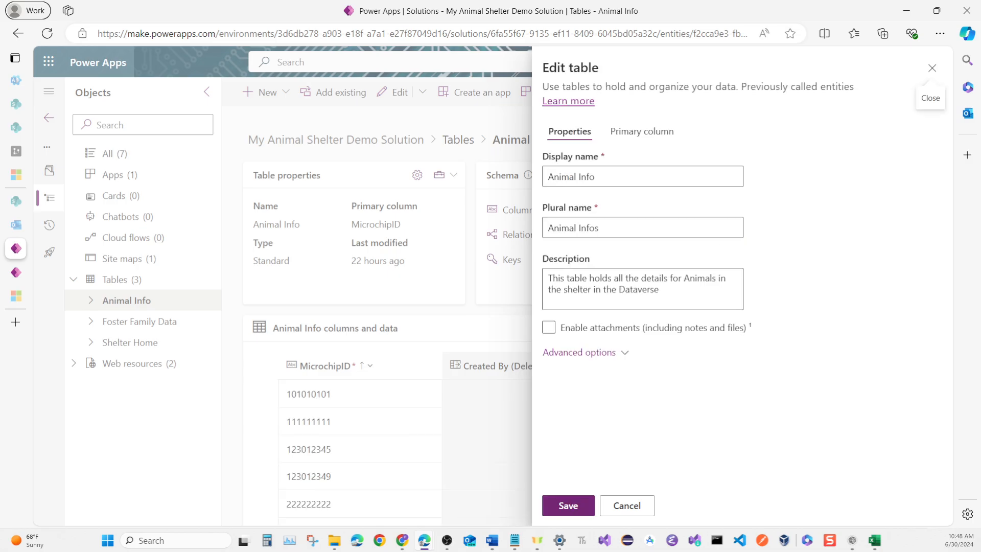
pyautogui.click(585, 353)
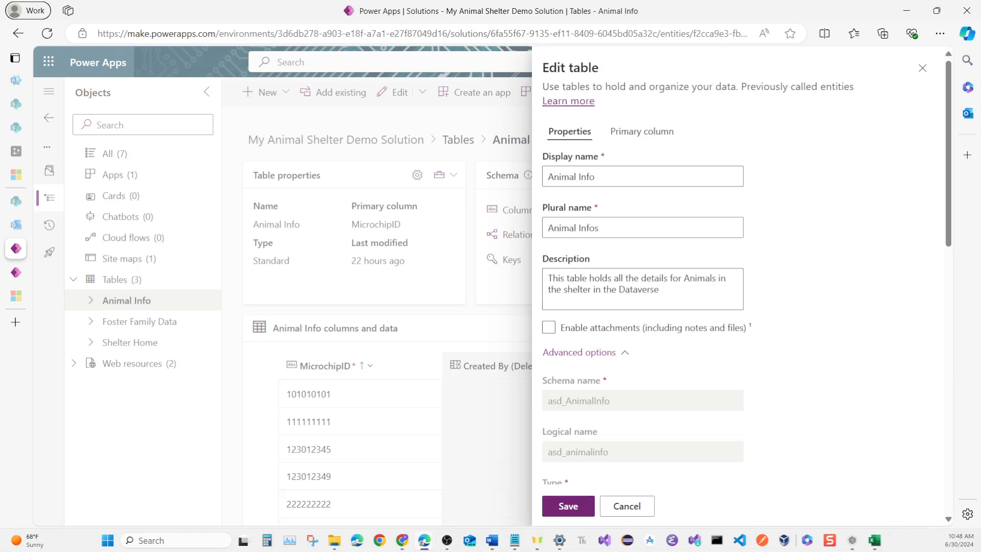
pyautogui.scroll(-5, 585, 352)
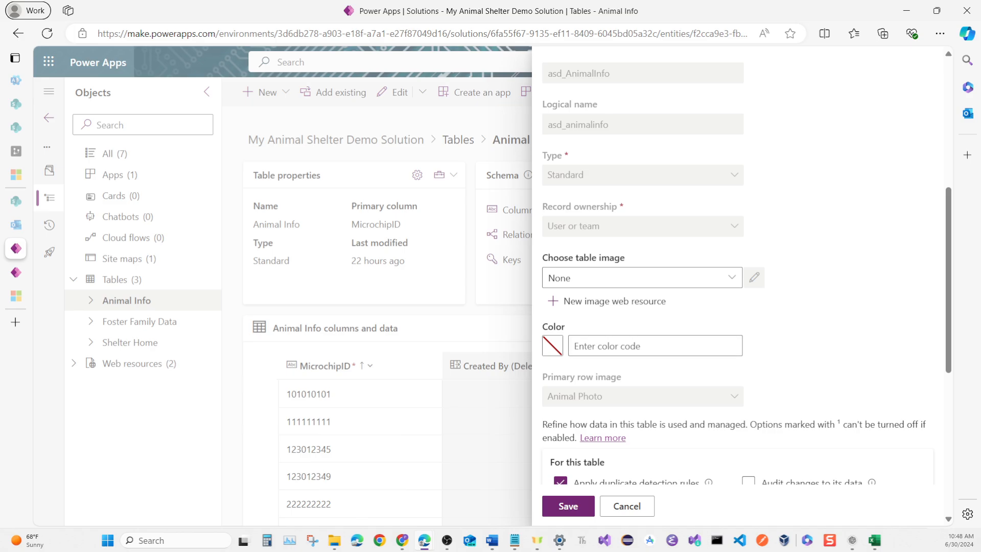
pyautogui.click(732, 277)
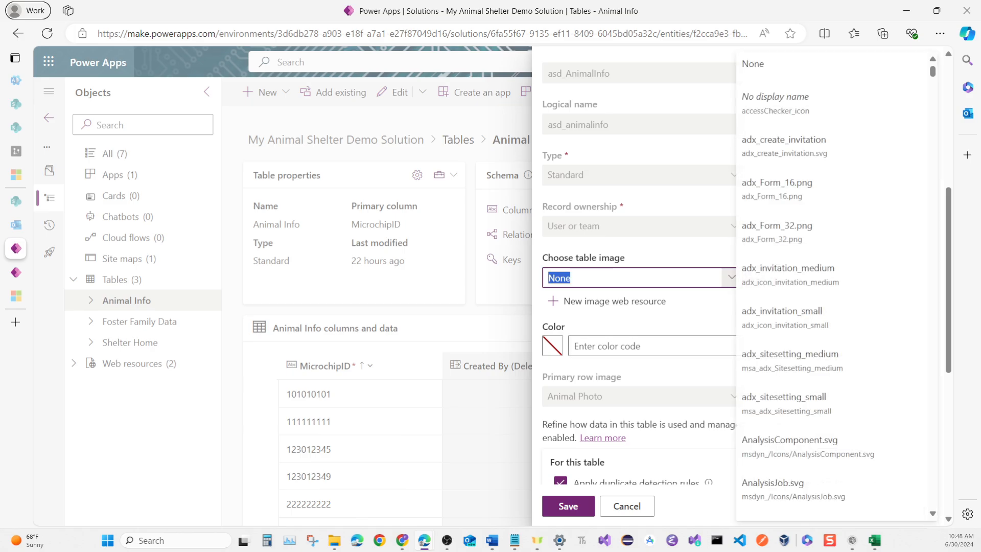
pyautogui.scroll(-10, 837, 256)
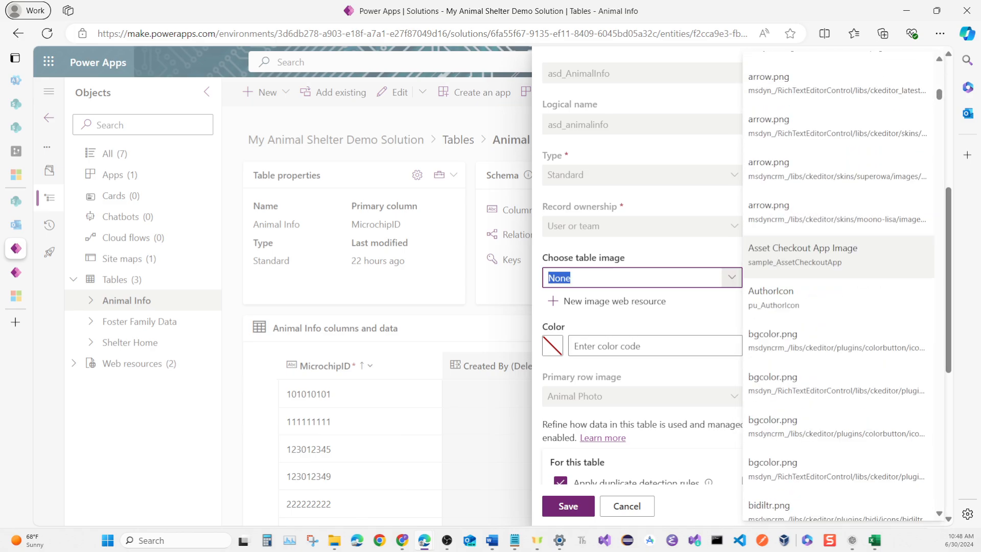
pyautogui.scroll(-15, 838, 296)
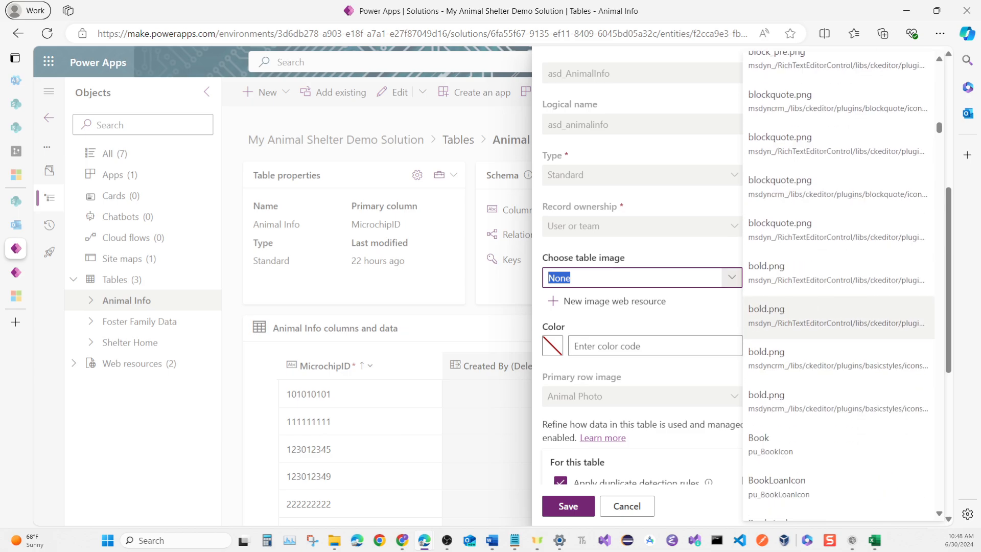
pyautogui.scroll(-6, 837, 317)
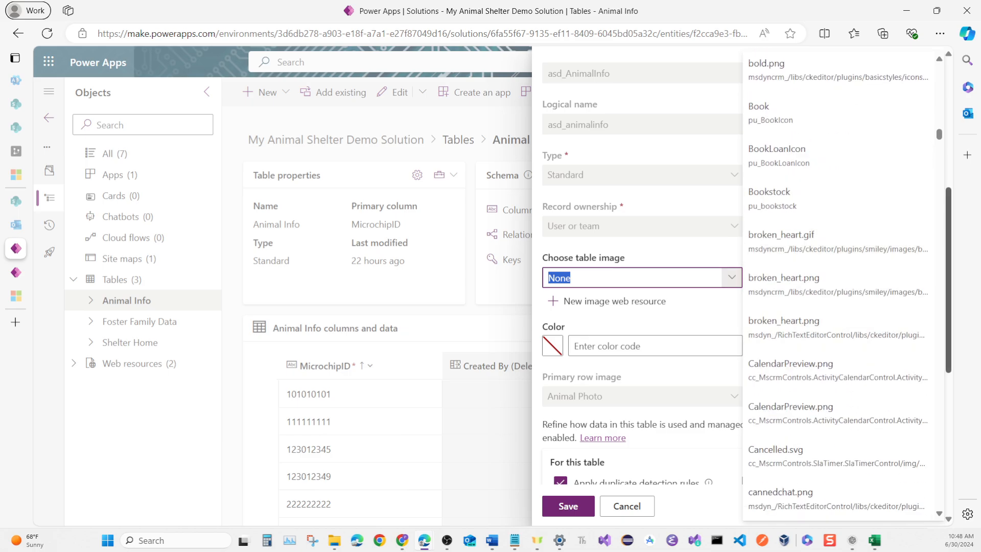
pyautogui.moveTo(949, 280); pyautogui.dragTo(949, 357)
pyautogui.scroll(4, 837, 296)
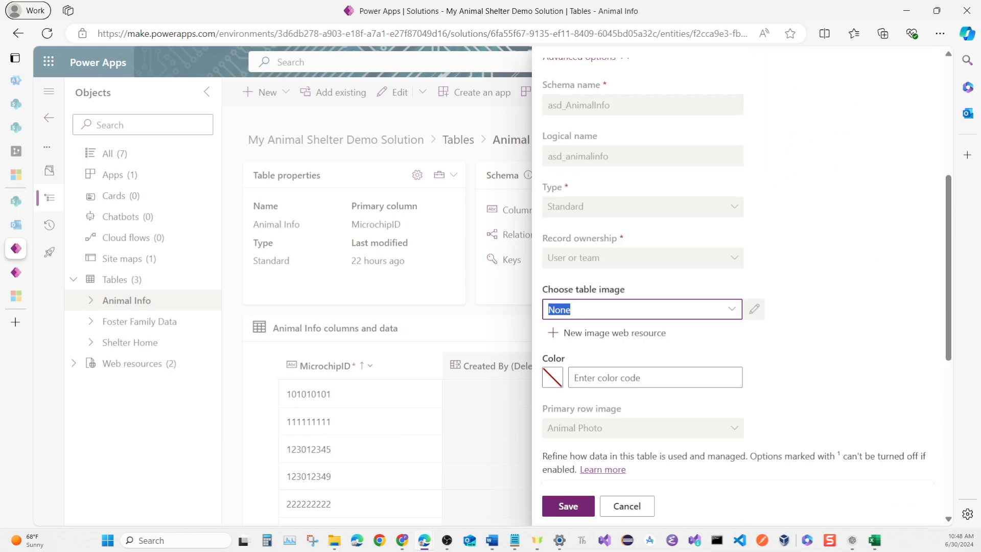
pyautogui.scroll(1, 746, 265)
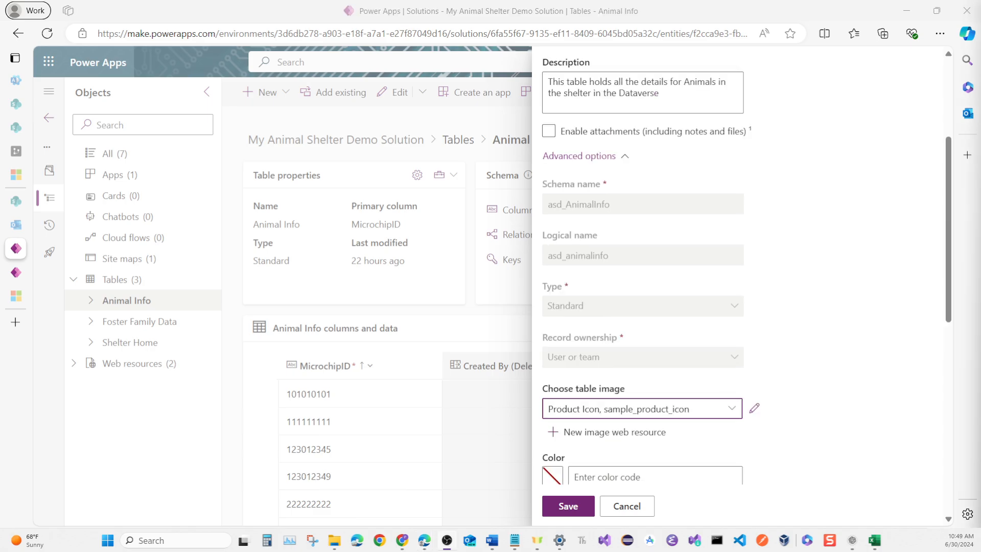
pyautogui.scroll(-2, 741, 286)
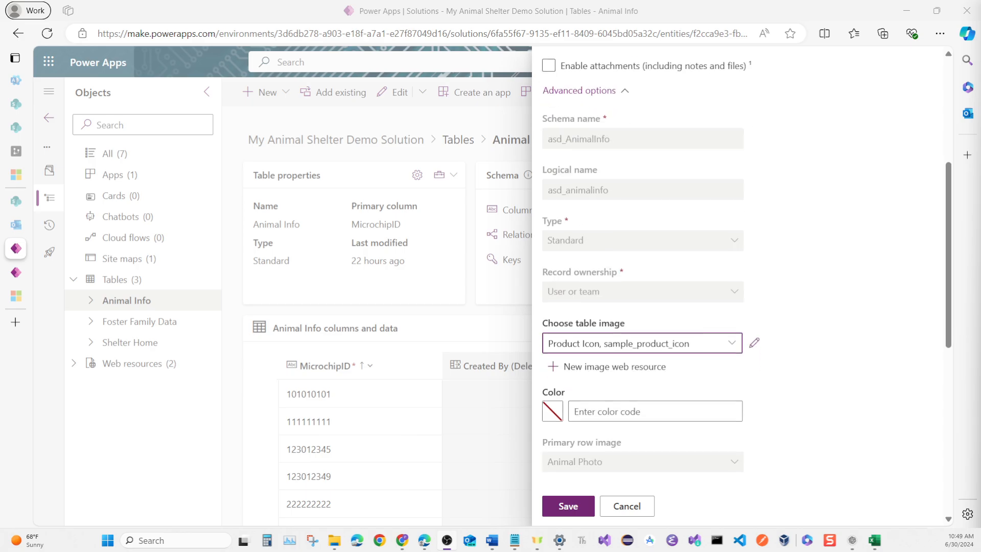
pyautogui.click(568, 506)
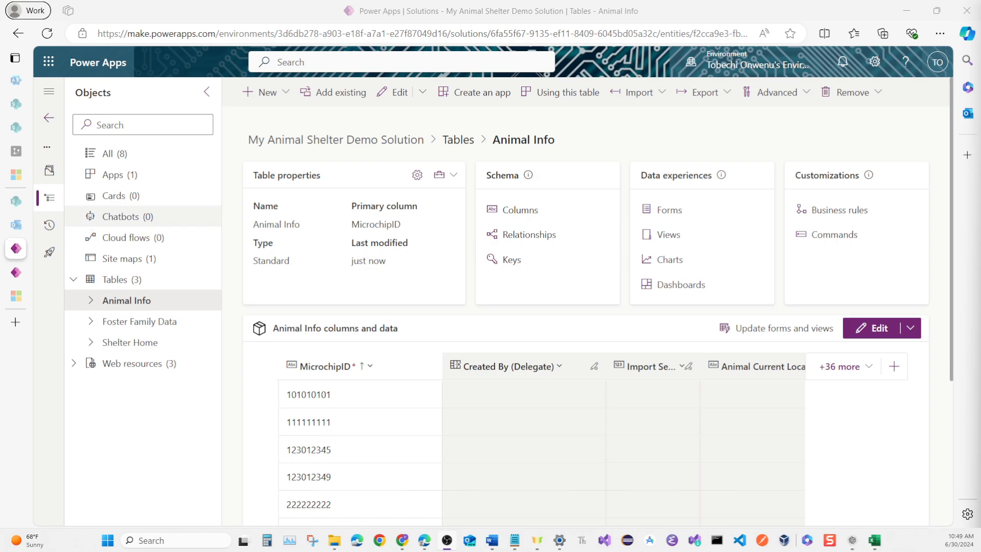
# Open My Animal Shelter Demo App (Model Driven) from the solution's apps and set its icon source to a web resource
pyautogui.click(115, 154)
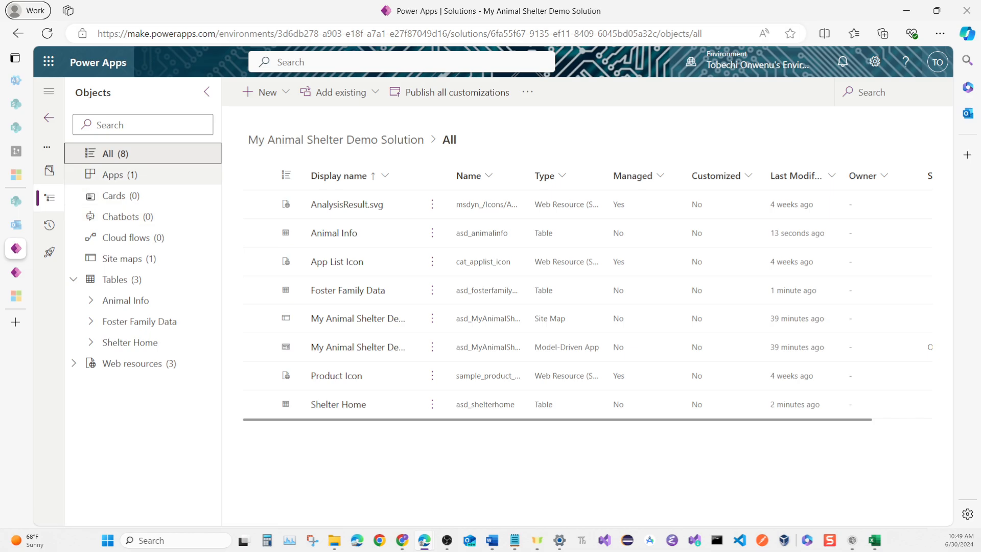
pyautogui.click(120, 174)
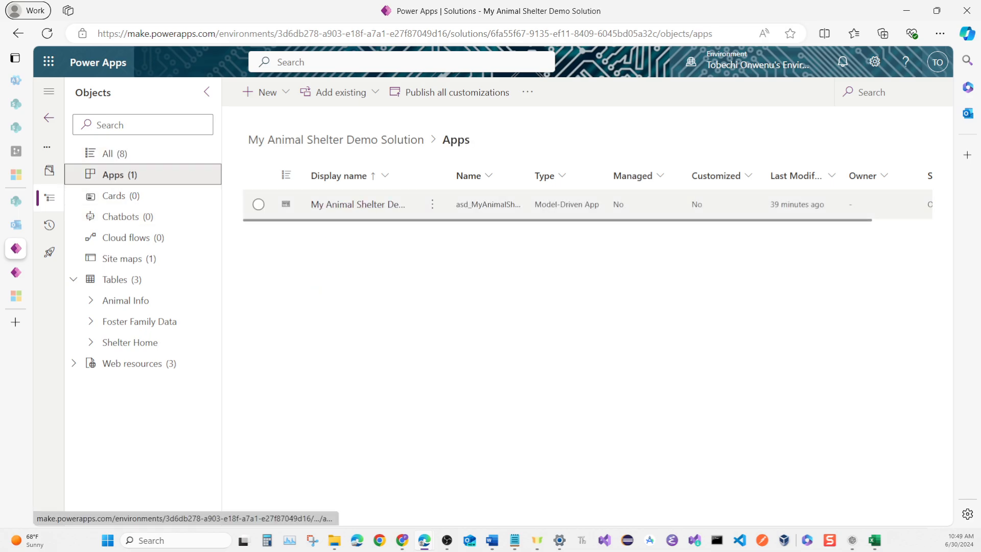
pyautogui.click(357, 204)
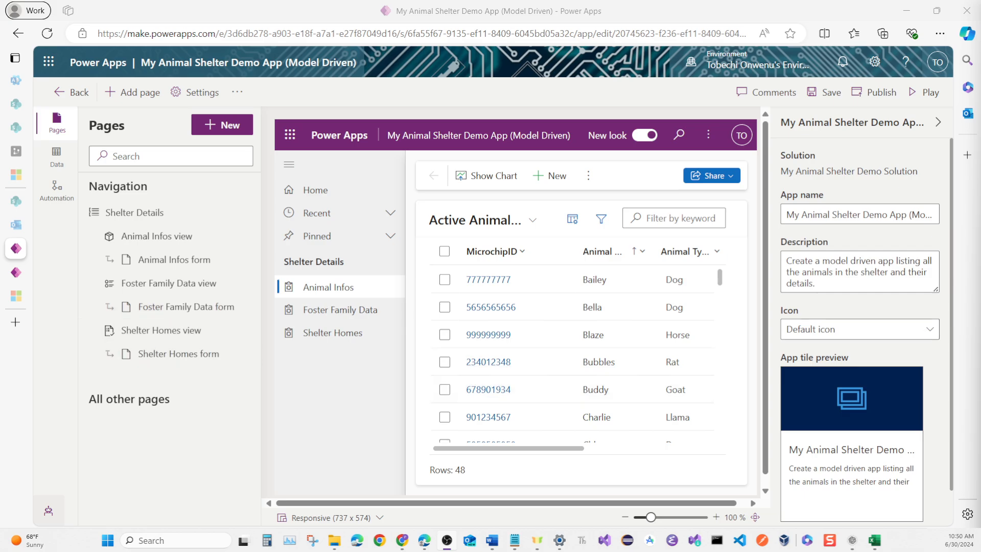
pyautogui.click(929, 329)
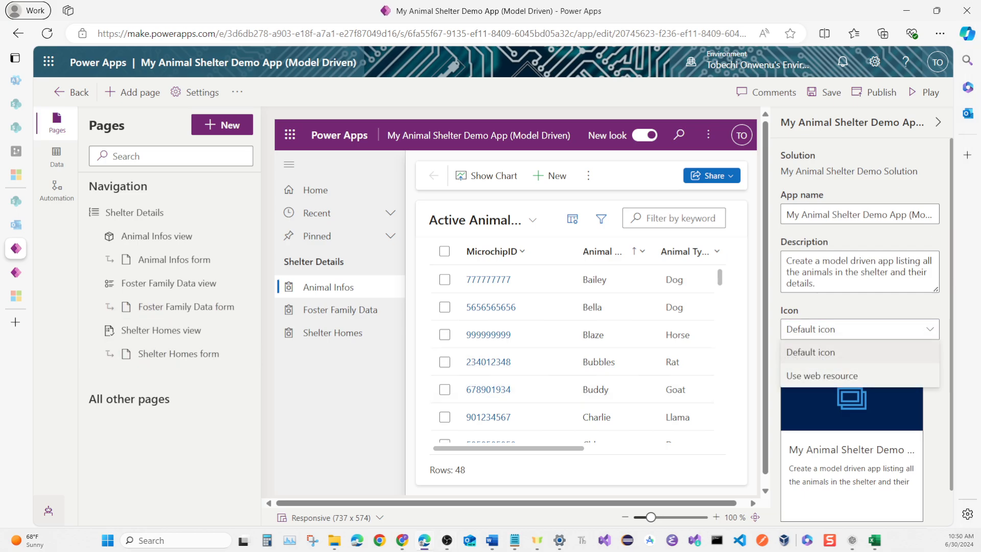
pyautogui.click(822, 376)
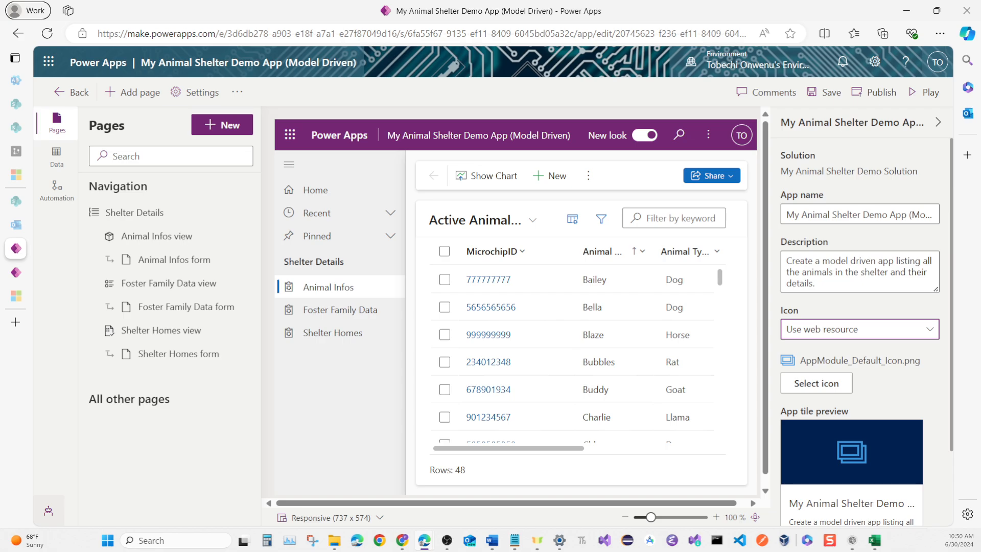
# Create and publish a JPG web resource from OIP.jpg, with display name and name ShelterLogo and description "Shelter logo for Model driven app"
pyautogui.click(835, 386)
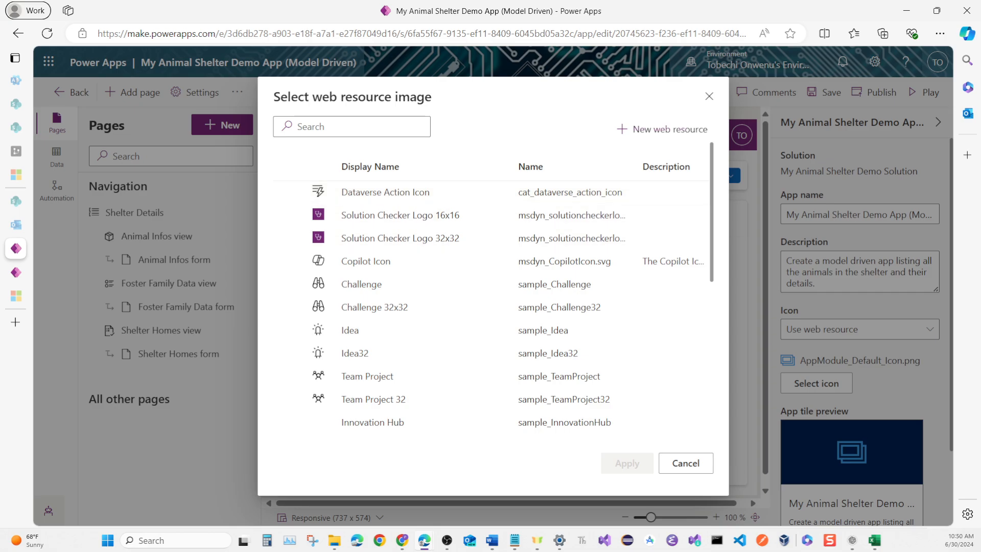
pyautogui.click(645, 129)
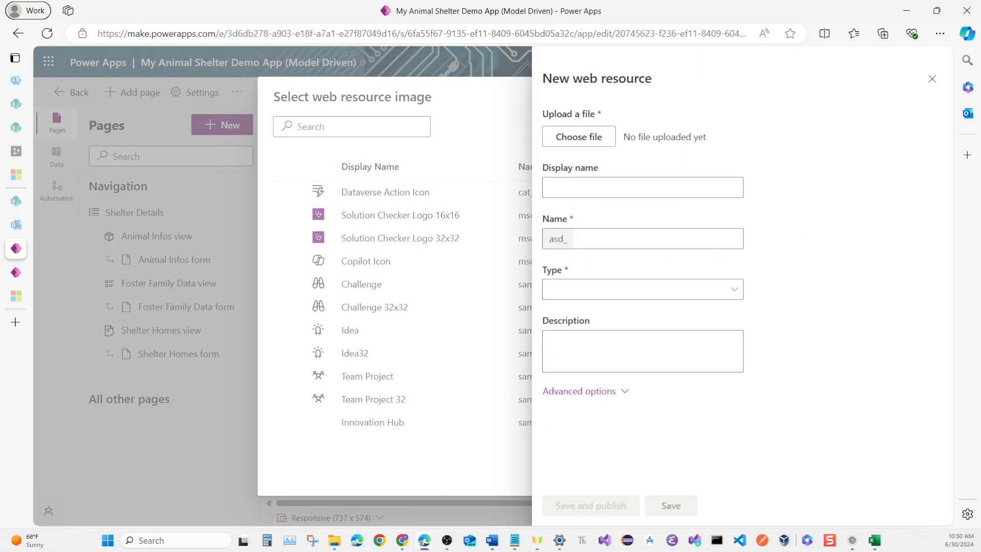
pyautogui.click(579, 136)
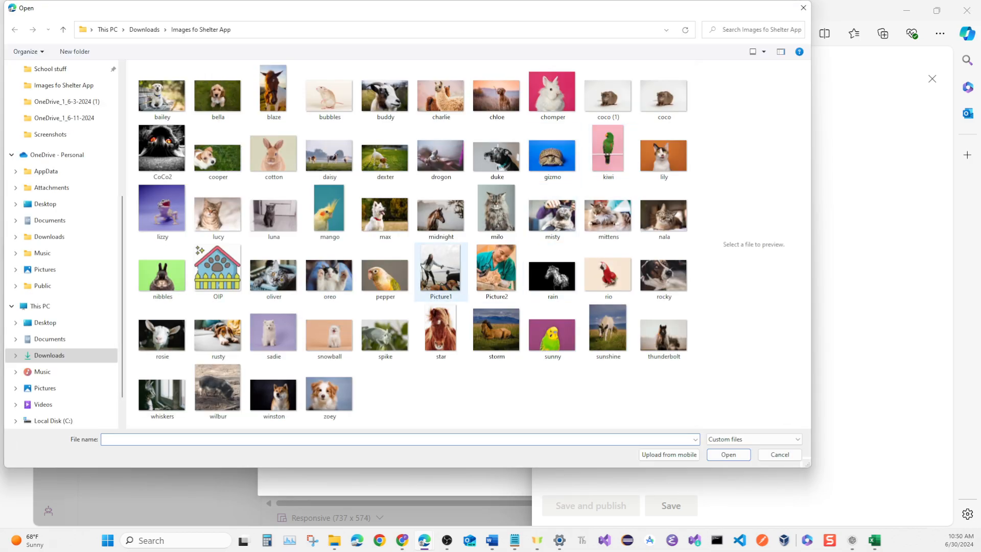
pyautogui.click(218, 271)
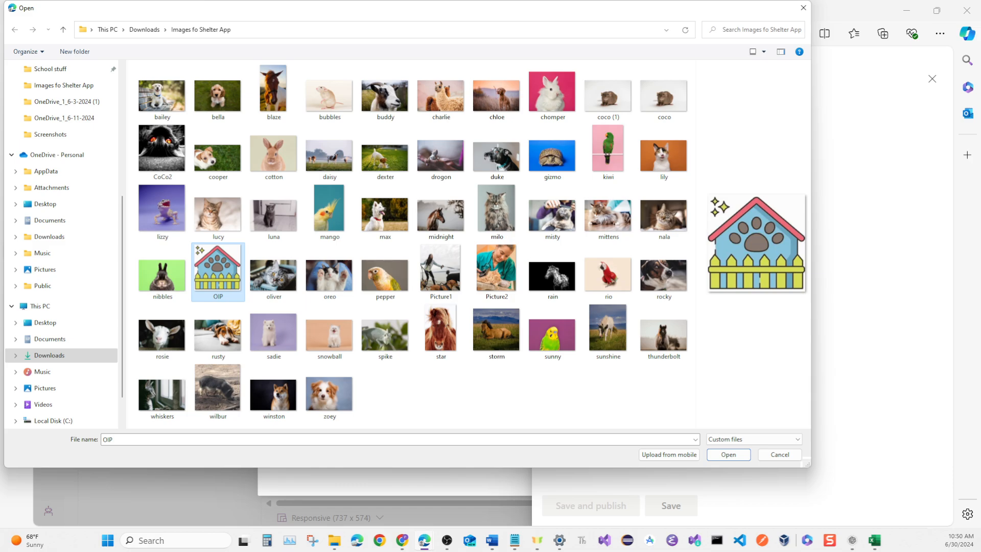
pyautogui.click(729, 454)
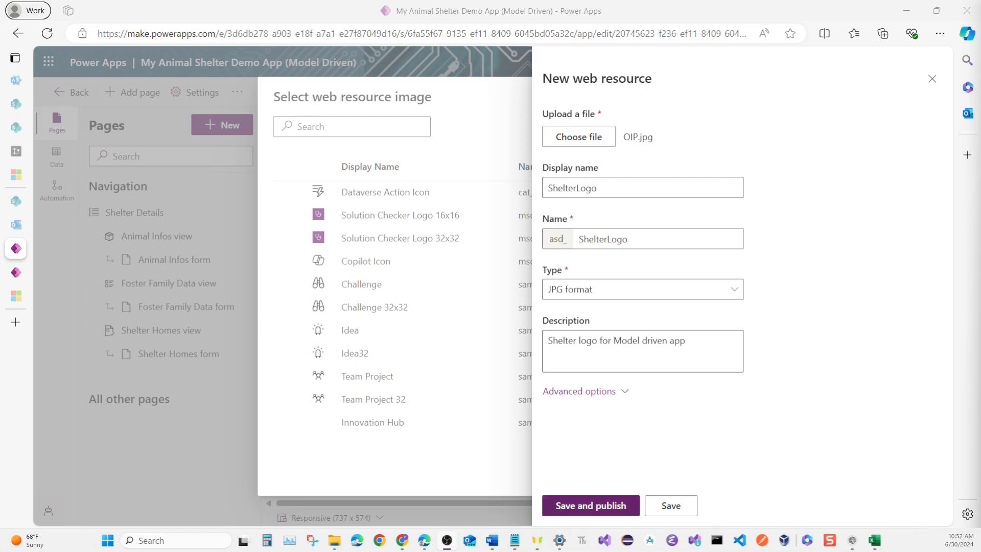
pyautogui.click(591, 505)
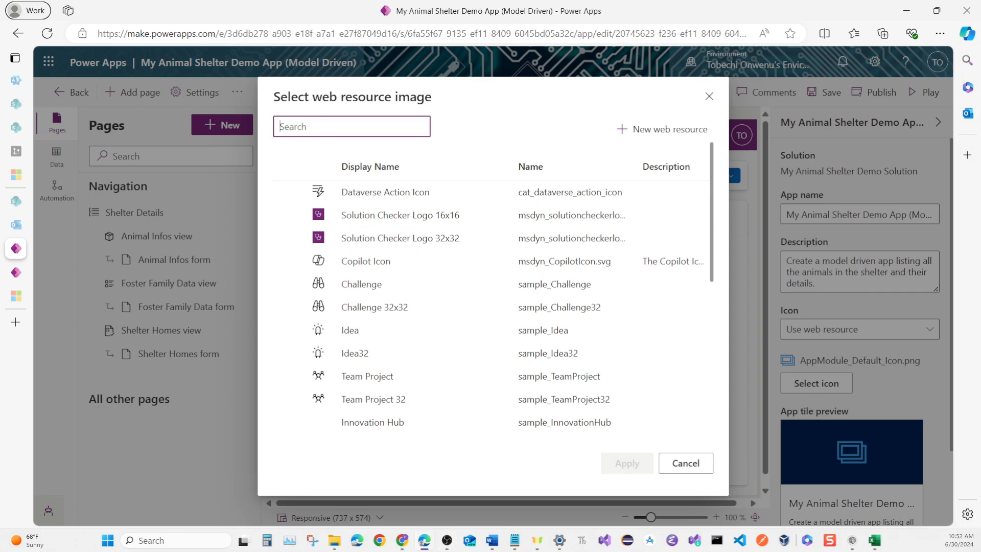
# Find the ShelterLogo web resource by searching for "she" and apply it as the app's icon
pyautogui.moveTo(15, 248)
pyautogui.write('she')
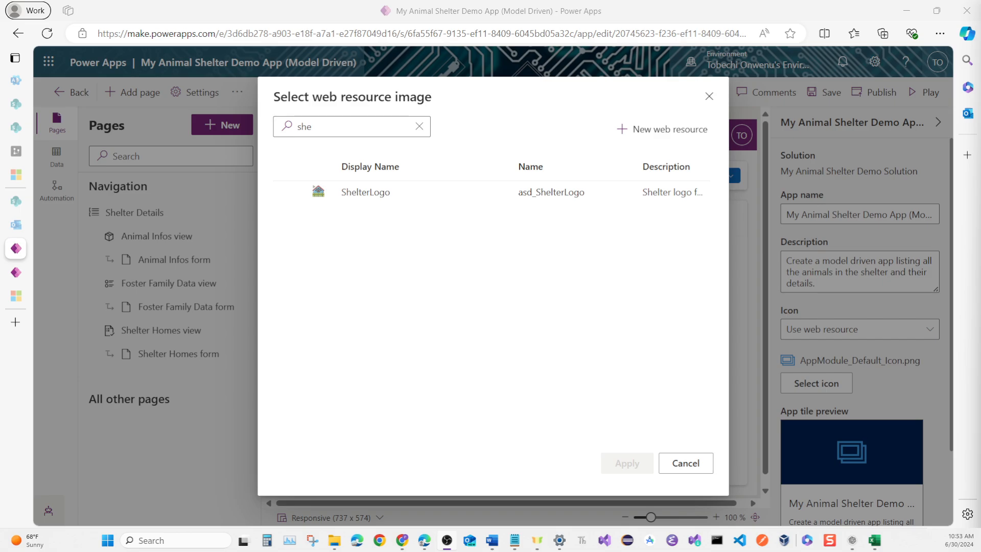
pyautogui.click(290, 192)
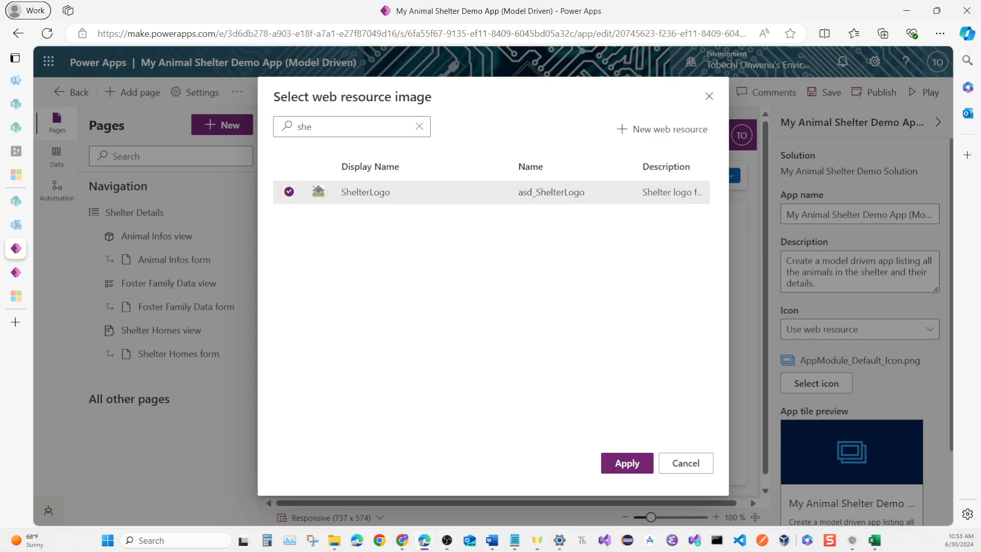
pyautogui.click(627, 463)
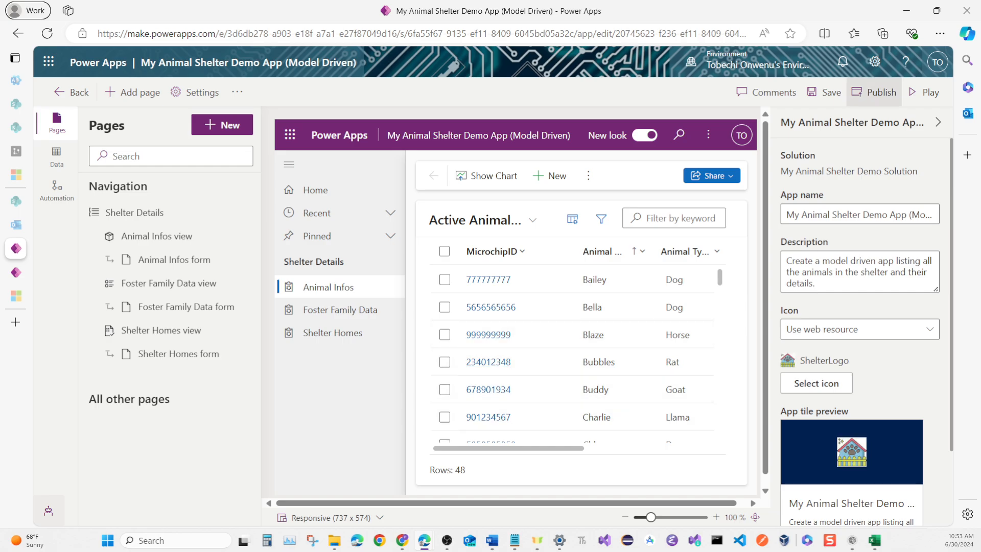
# Publish the model-driven app, then return to the solution and publish all customizations
pyautogui.click(874, 92)
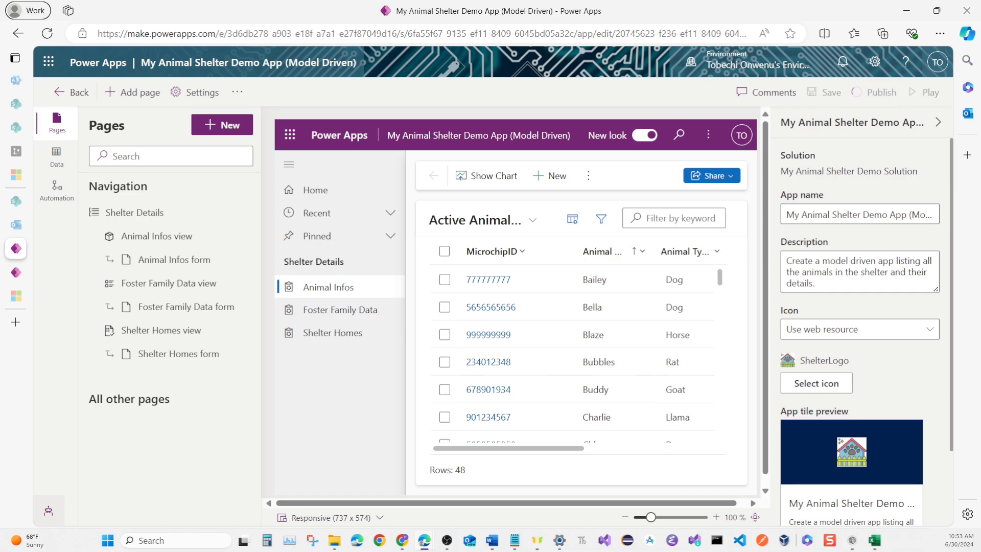
pyautogui.scroll(-1, 860, 306)
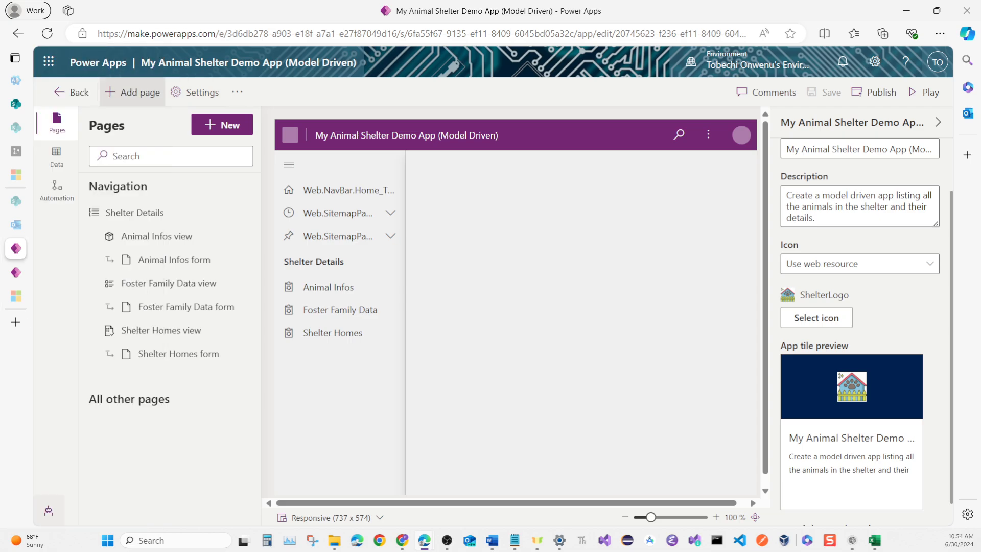
pyautogui.click(84, 93)
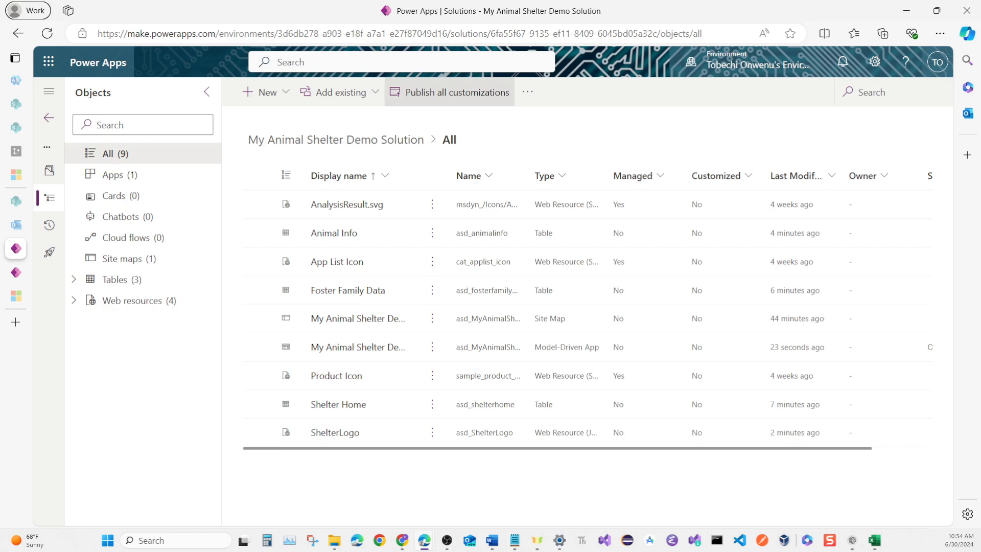
pyautogui.click(449, 92)
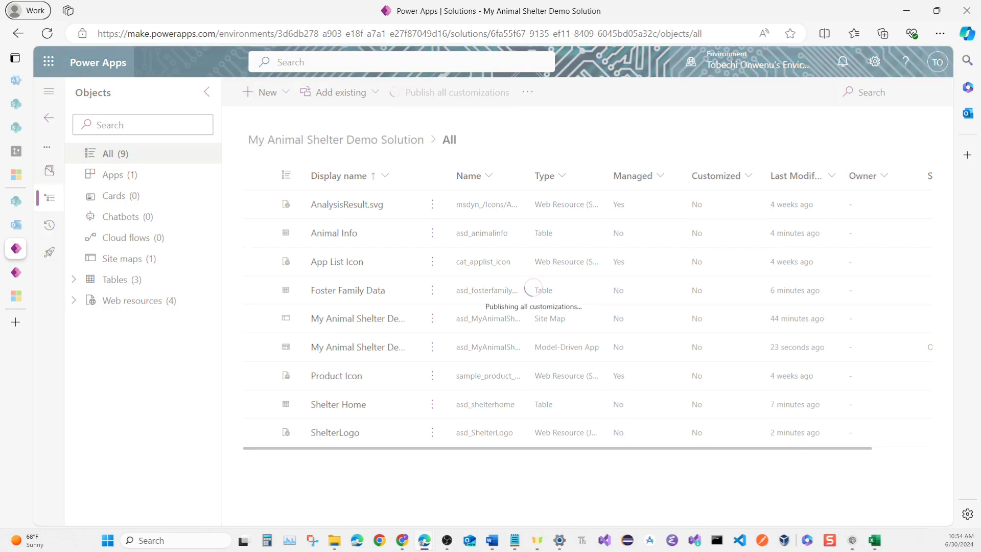